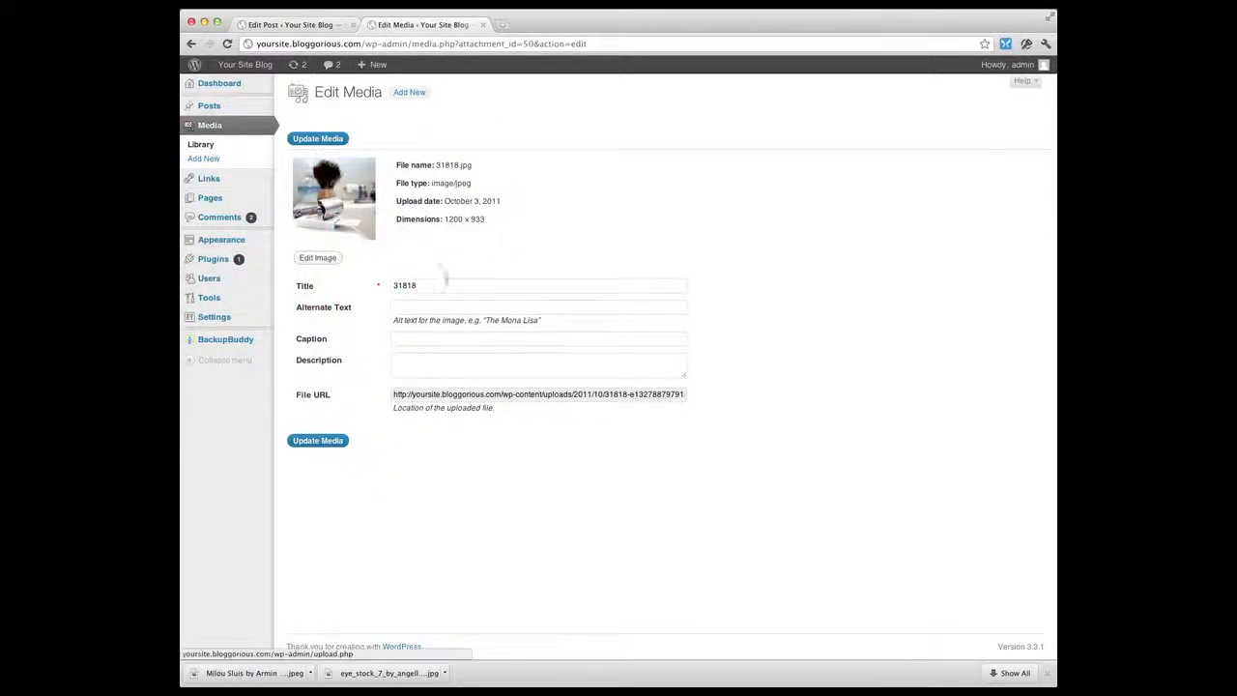
Set the media item's title to "Shaving Brush"
type("Sha")
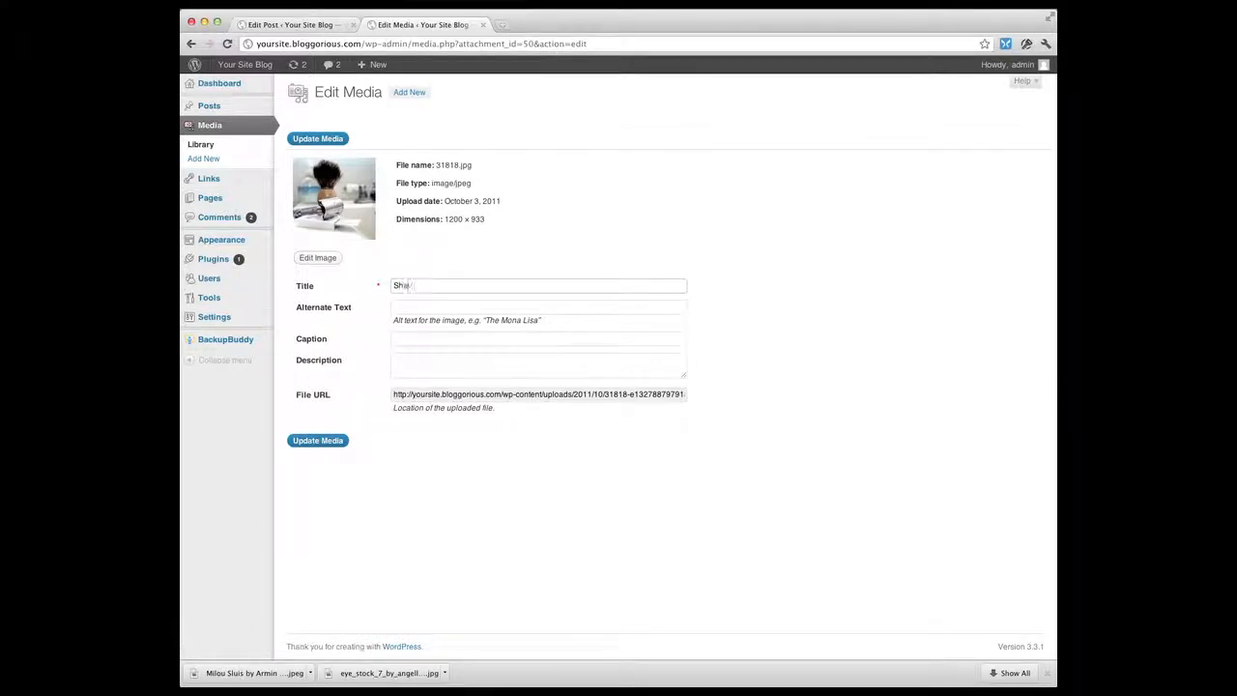
type("ving Brush")
left_click(429, 305)
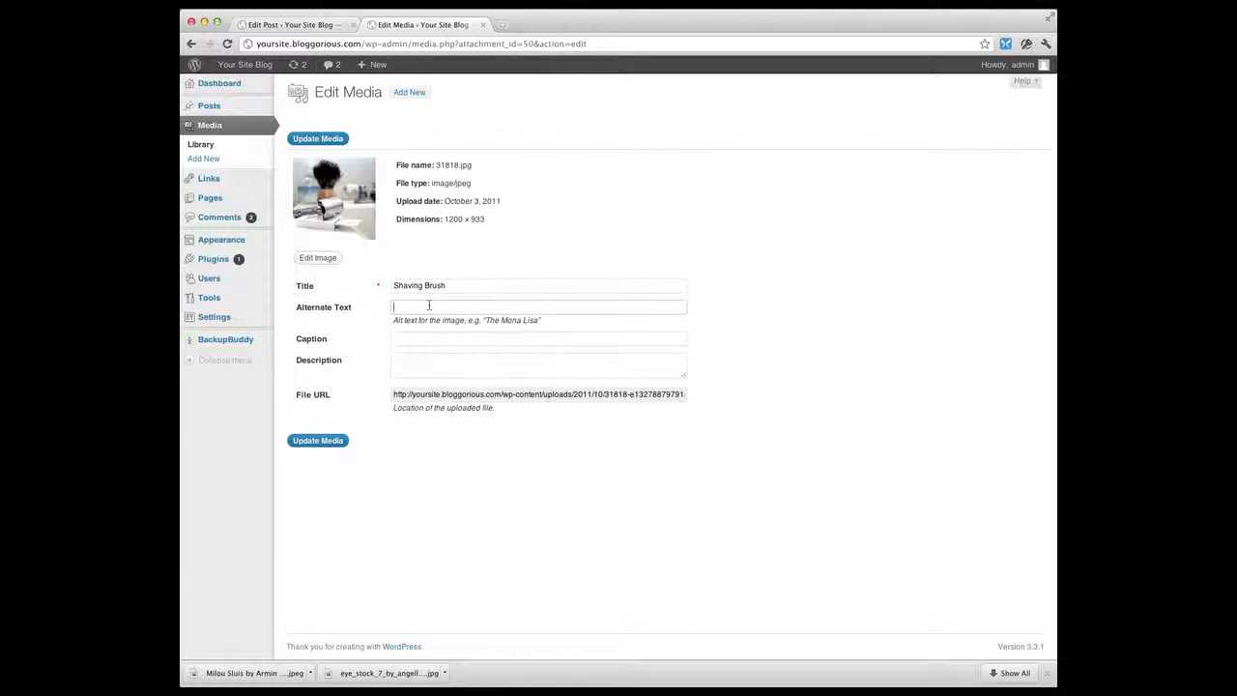
Open the image editor and crop the image to a 1200 × 690 selection
left_click(314, 259)
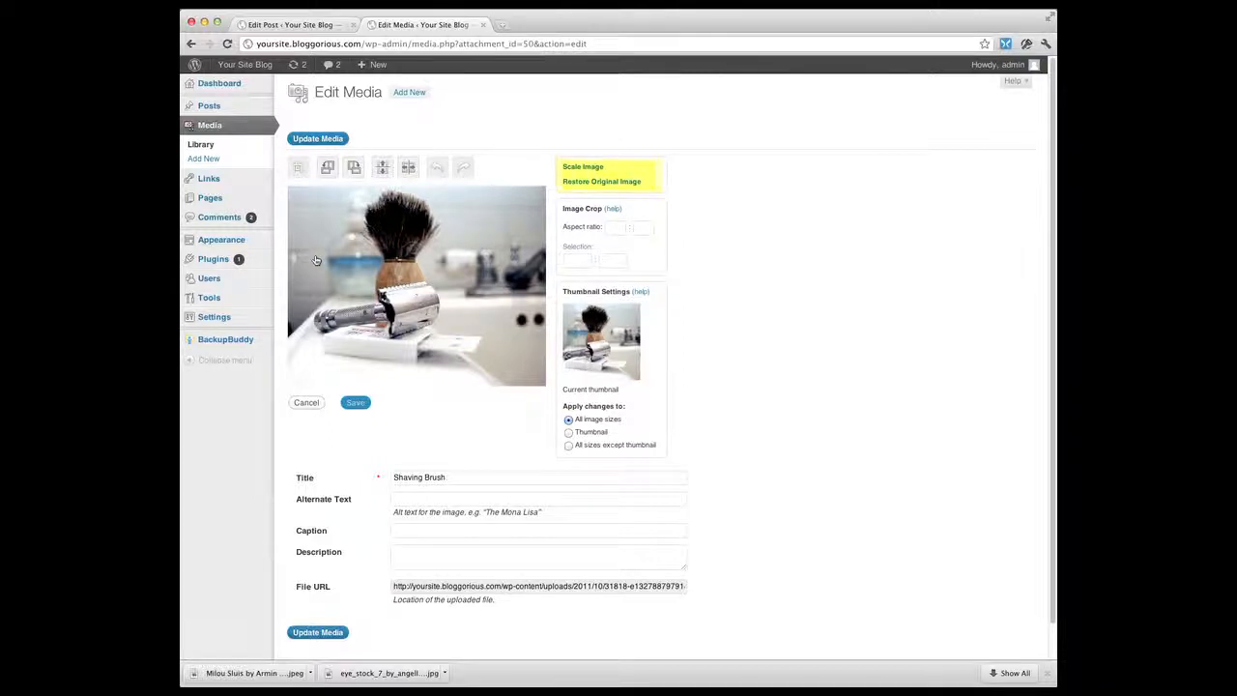
left_click(315, 260)
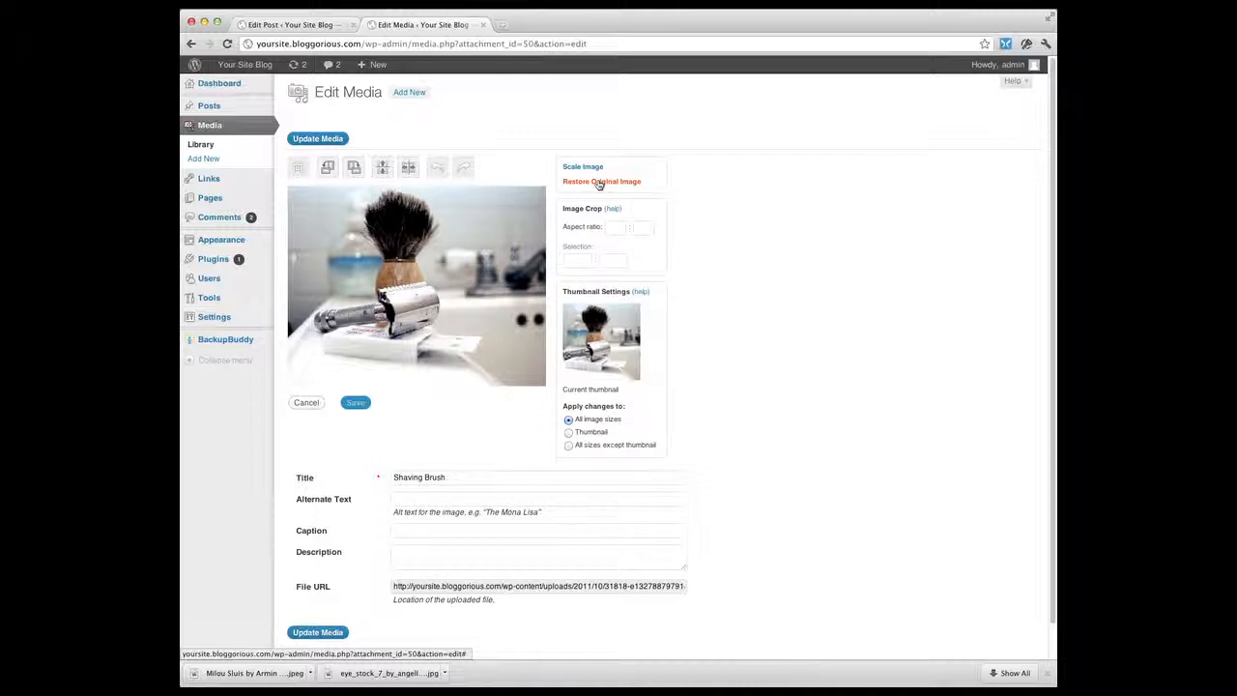
left_click(288, 191)
left_click_drag(291, 192, 546, 338)
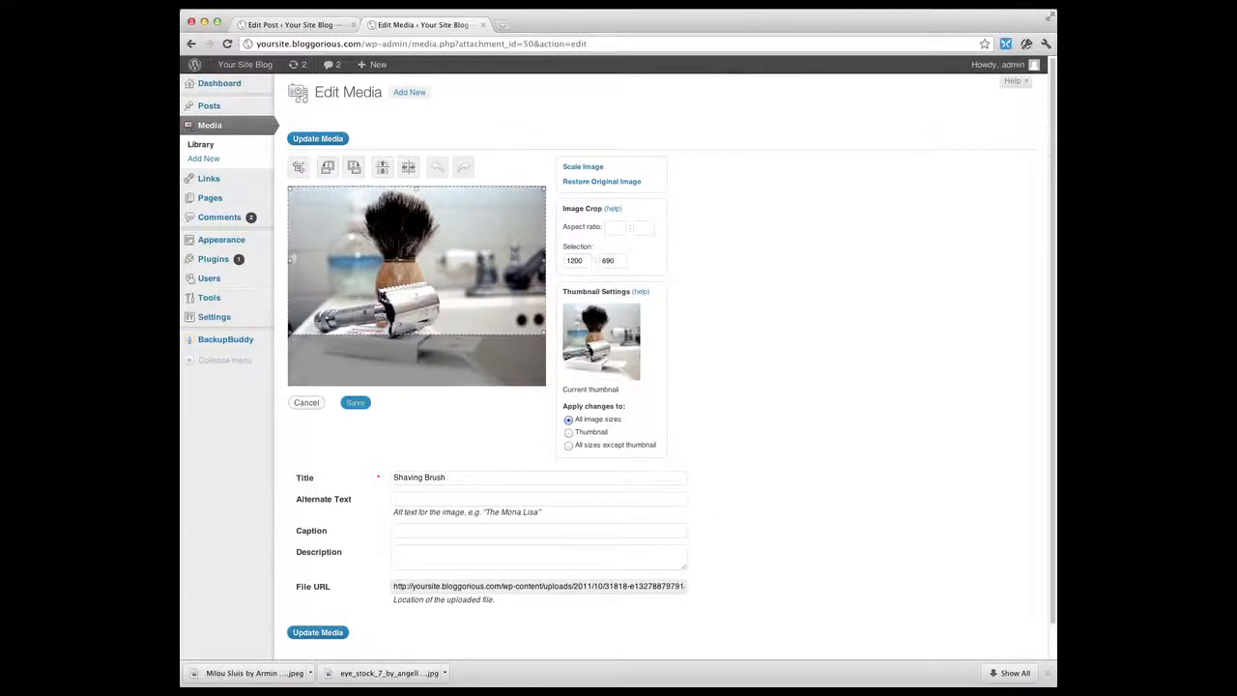
left_click(298, 171)
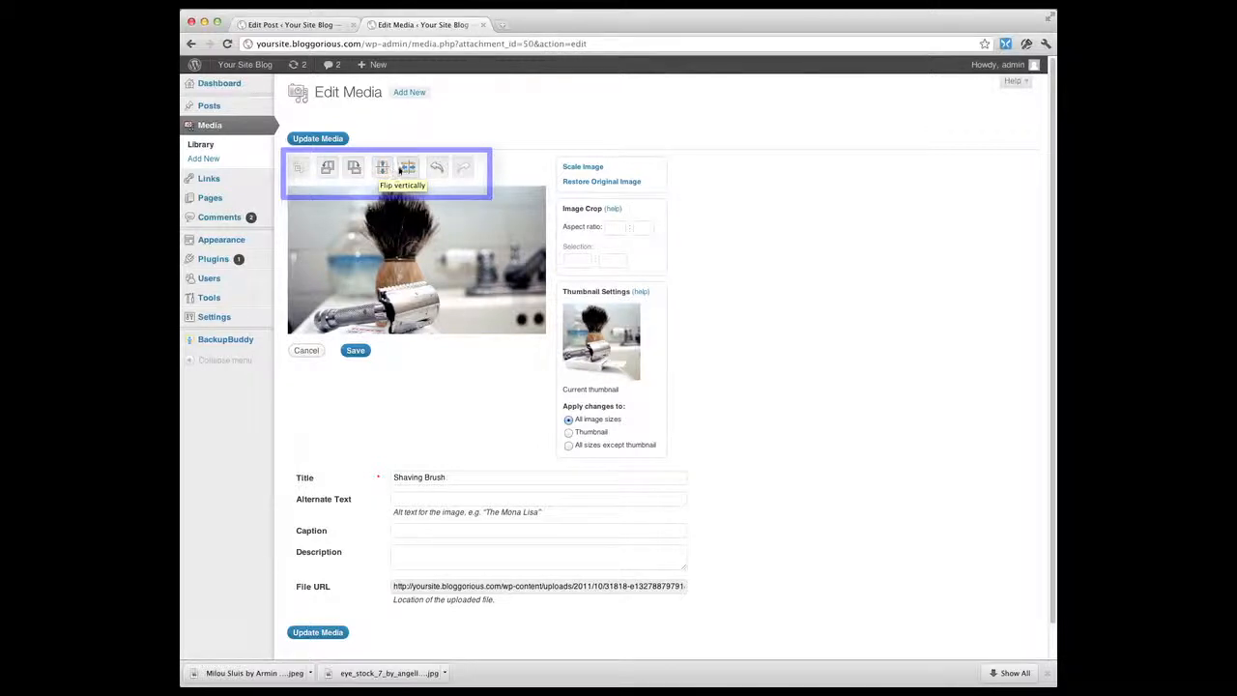
Flip the cropped image horizontally and save the image edits
left_click(407, 169)
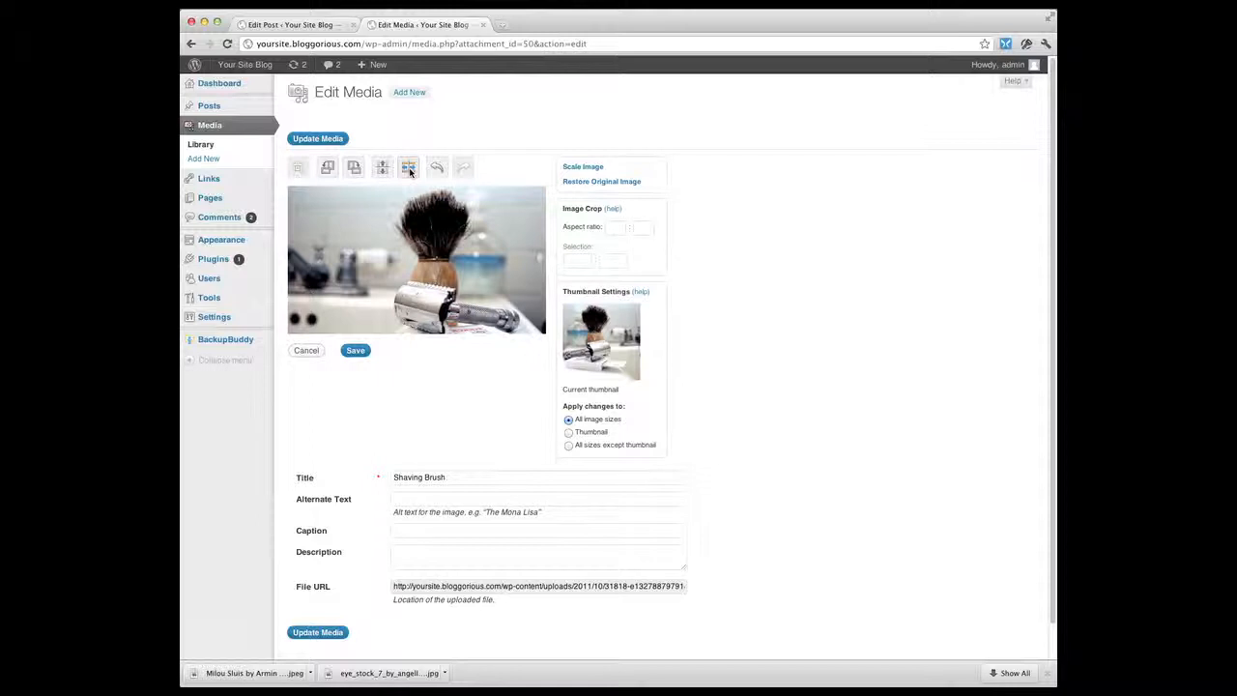
left_click(355, 350)
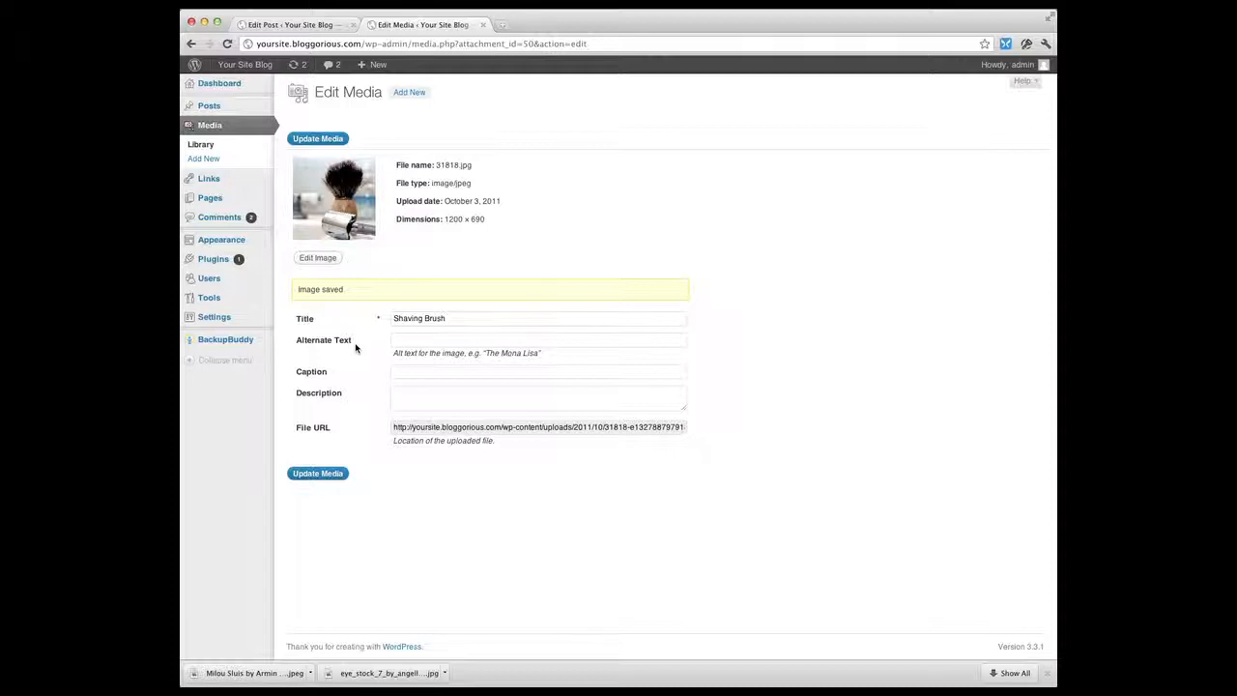
Open the ArtStrong post, view it on the live site, and return to editing it
left_click(209, 107)
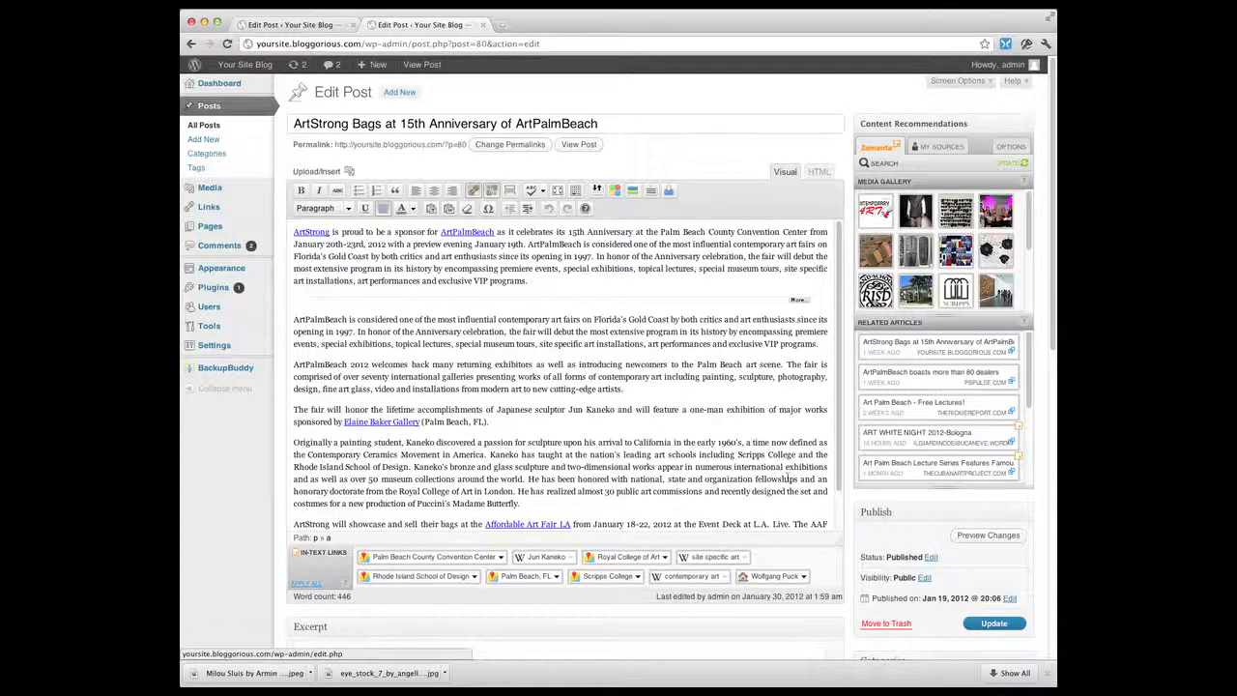
left_click(583, 145)
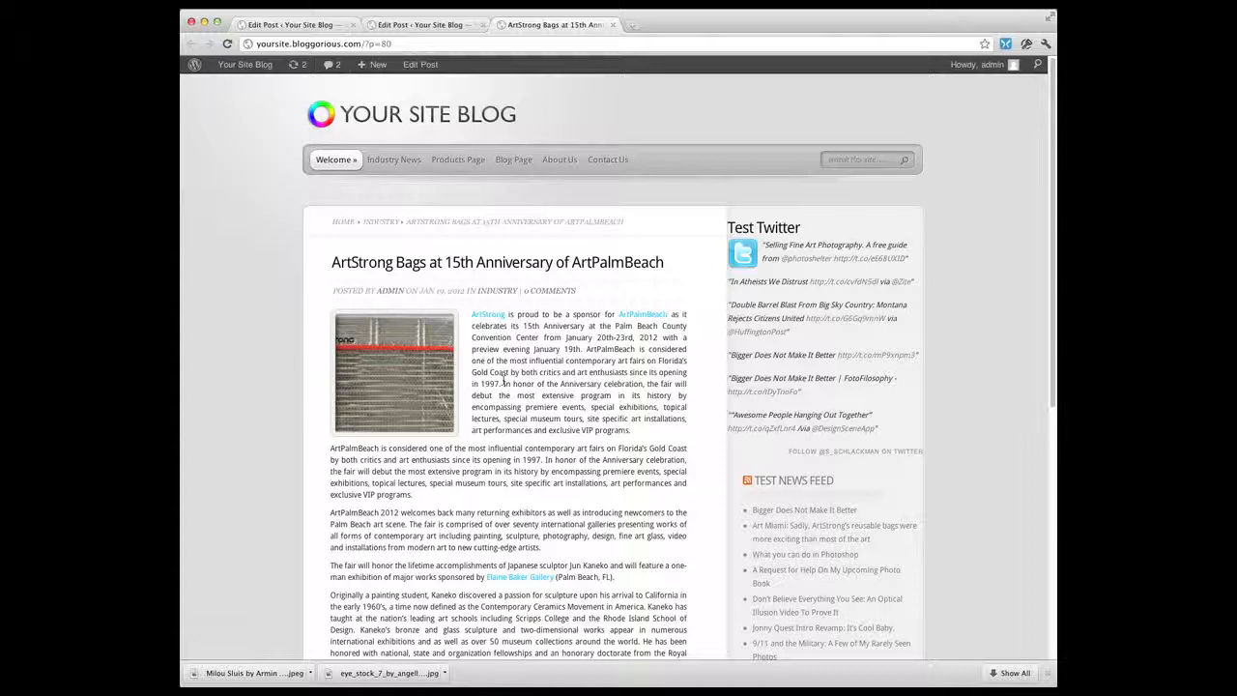
left_click(420, 64)
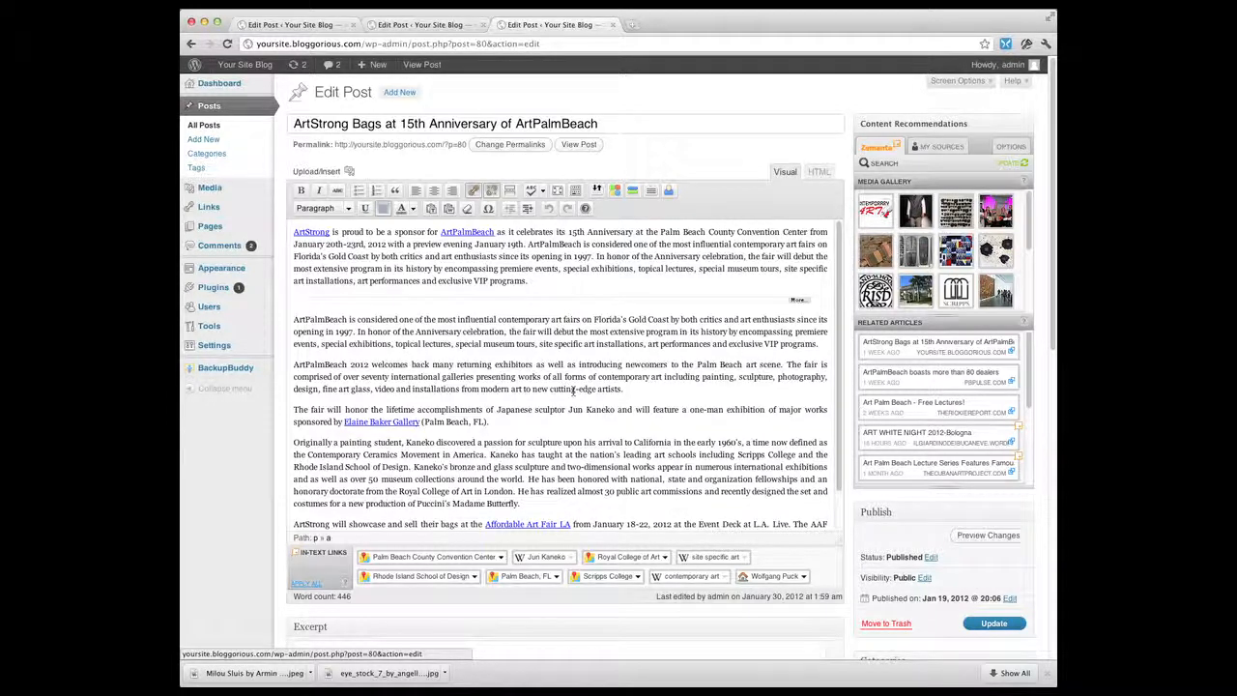
Insert the 31818 image from the media library into the Kaneko paragraph at Medium size with Left alignment
scroll(571, 425, "down", 3)
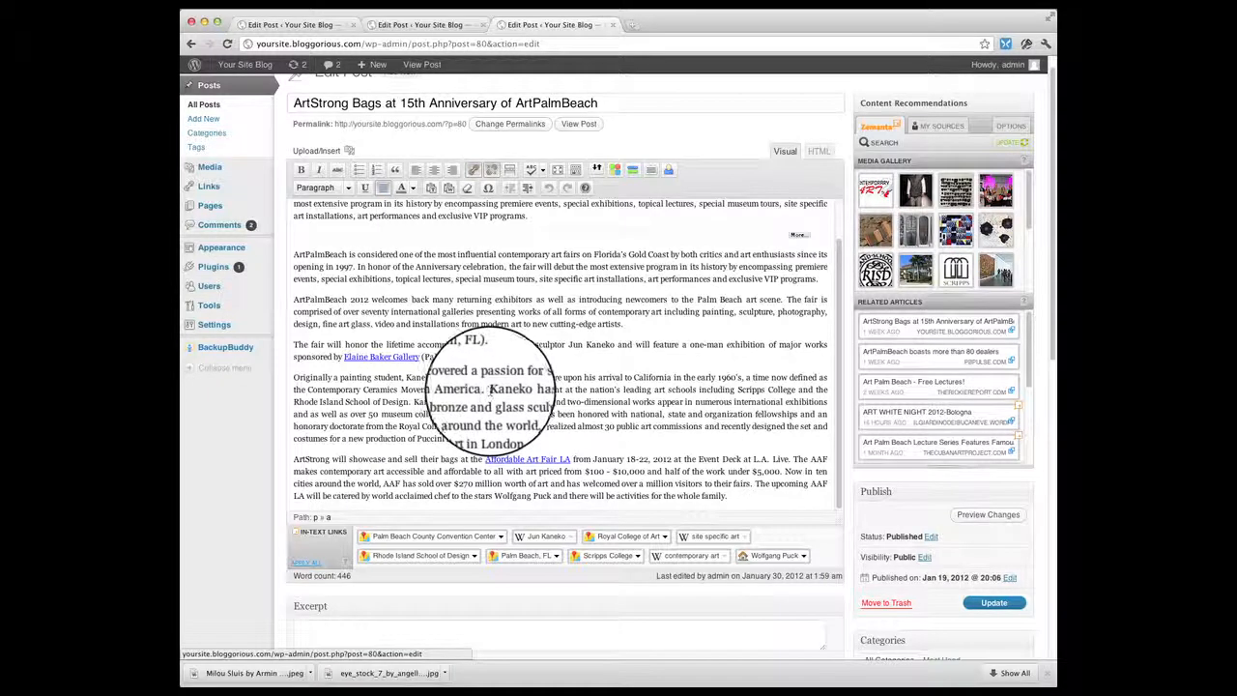
left_click(490, 390)
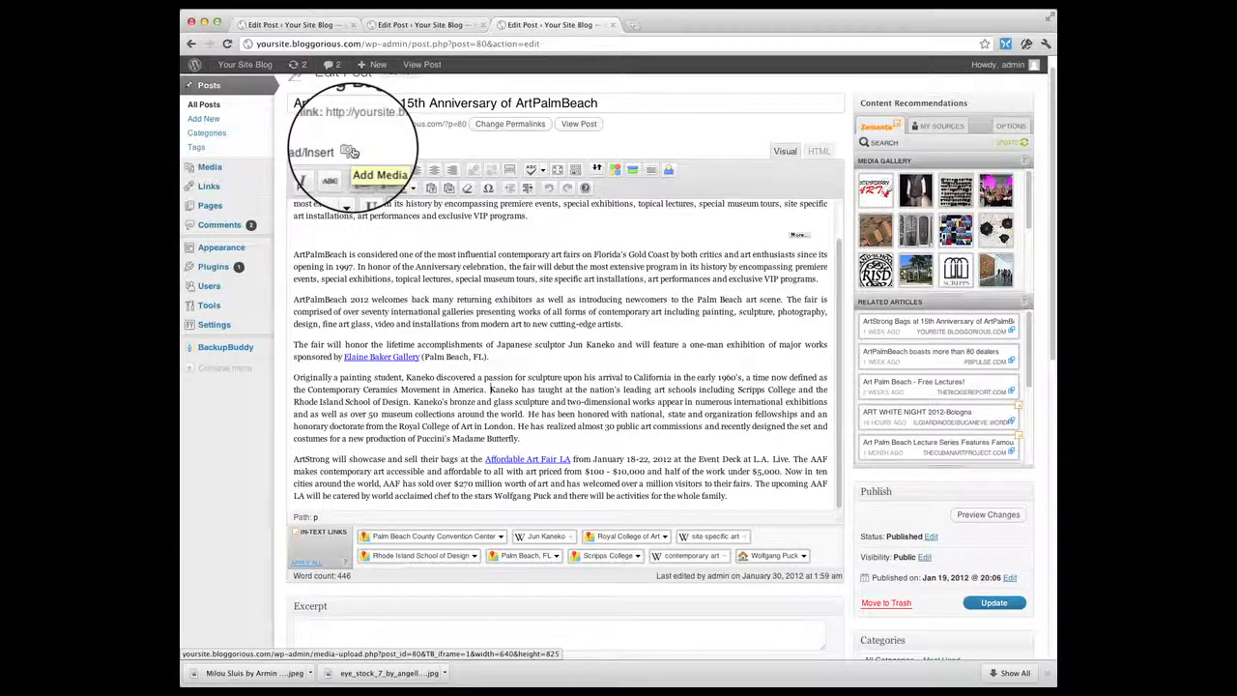
left_click(353, 152)
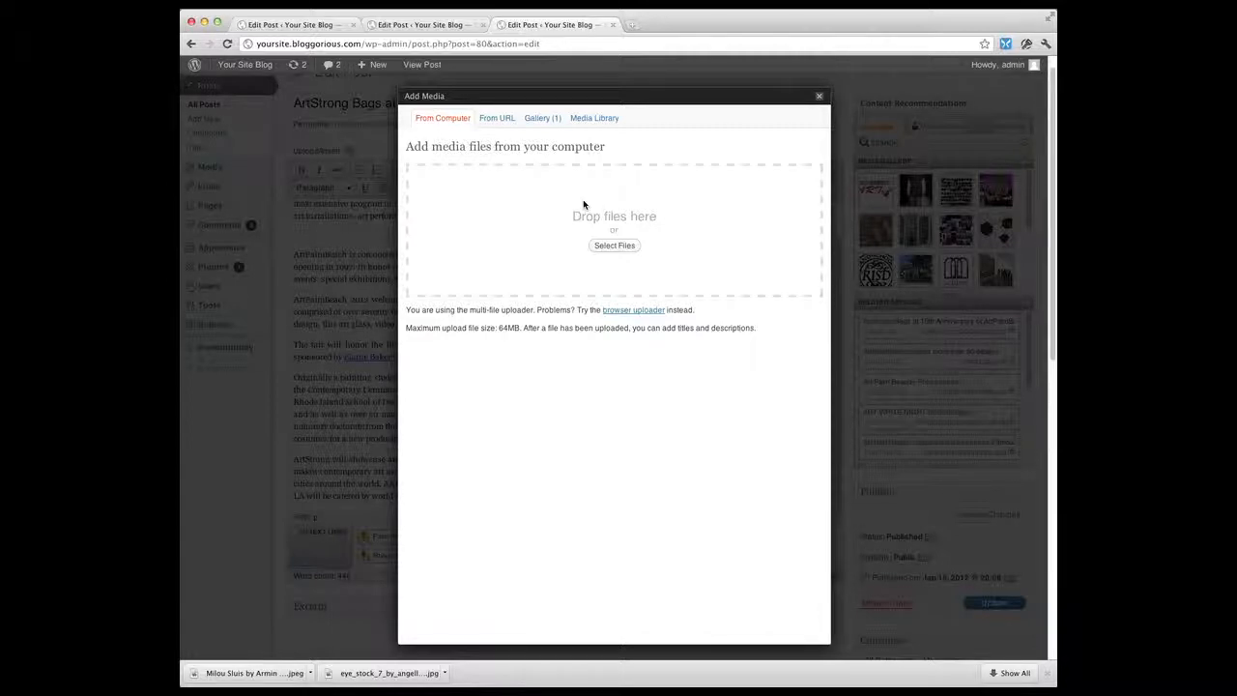
left_click(502, 119)
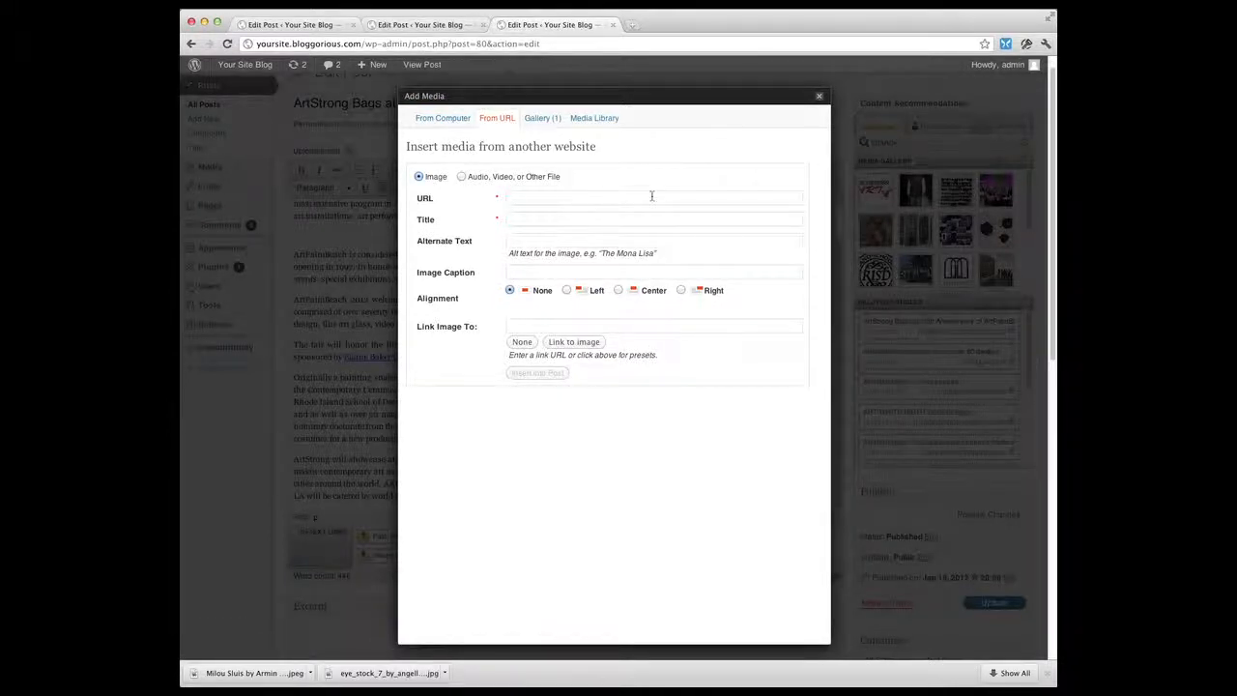
left_click(603, 120)
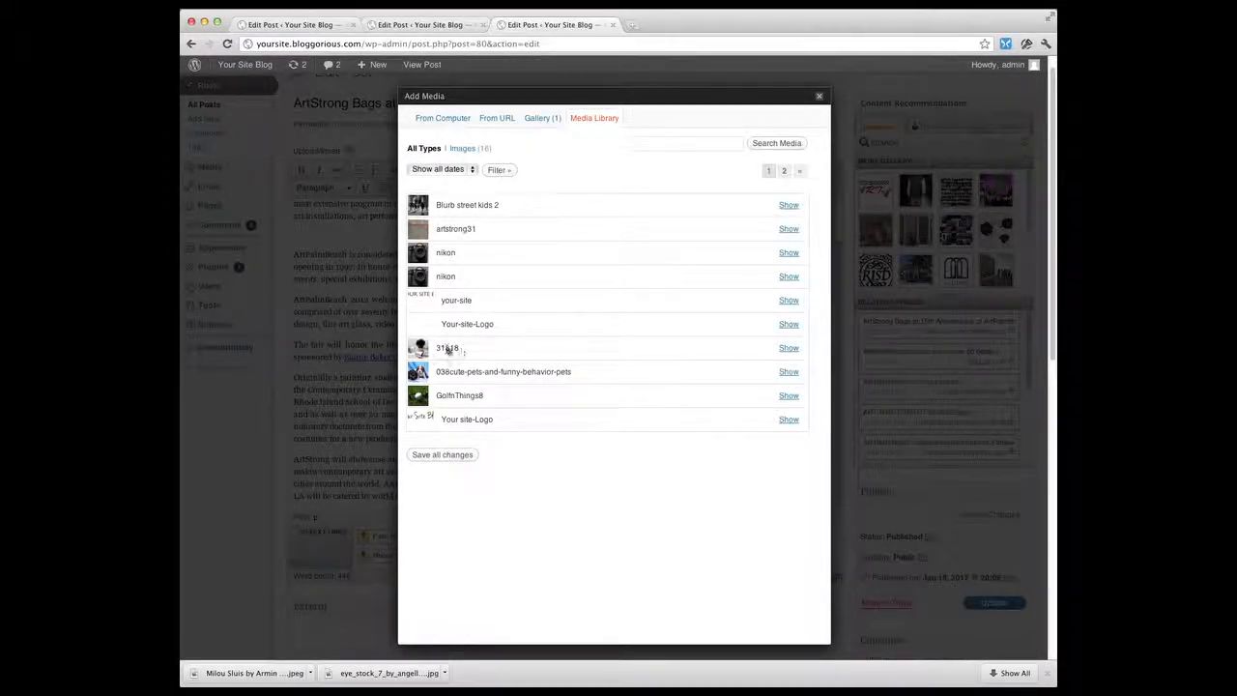
left_click(783, 351)
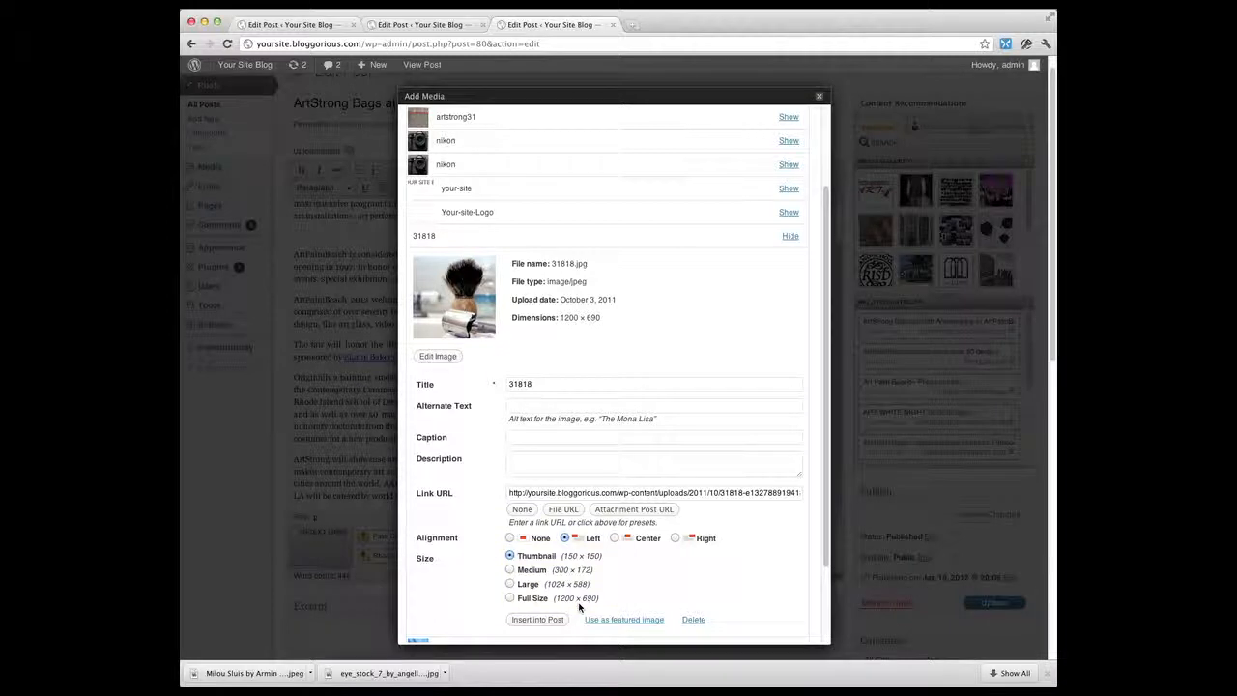
left_click(509, 570)
left_click(538, 620)
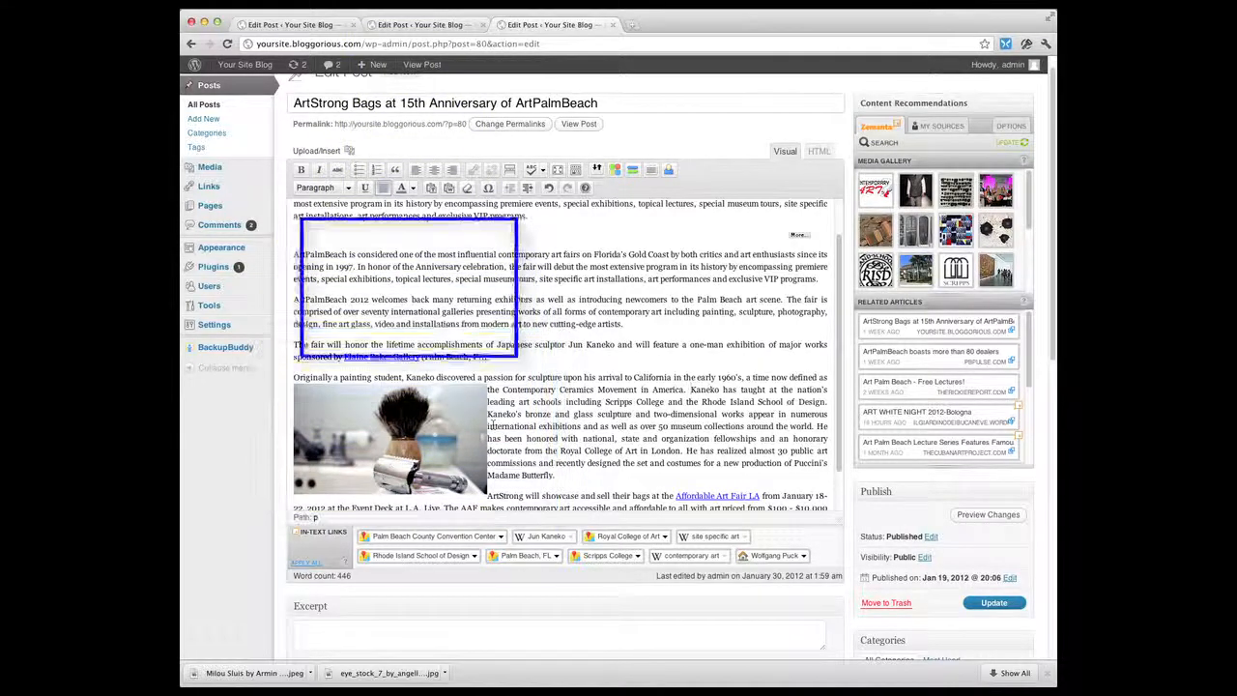
Open the inserted image's edit dialog and compare None, Center, Right and Left alignments, ending on Left
left_click(330, 407)
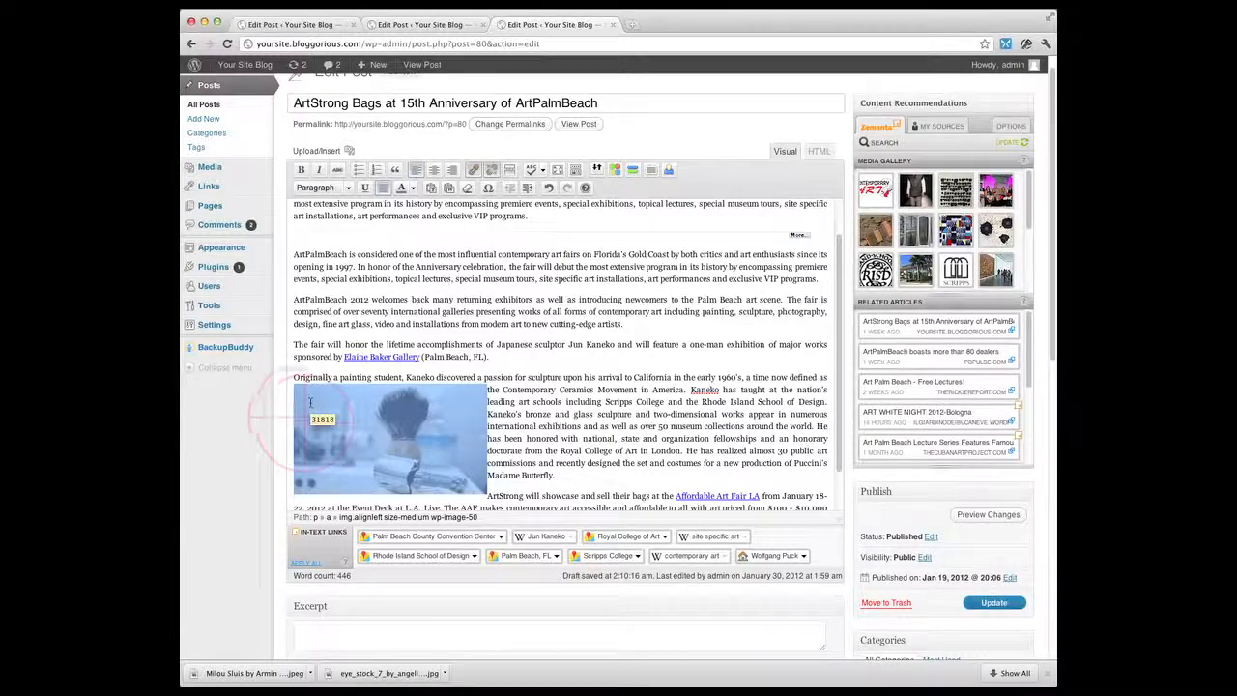
left_click(308, 399)
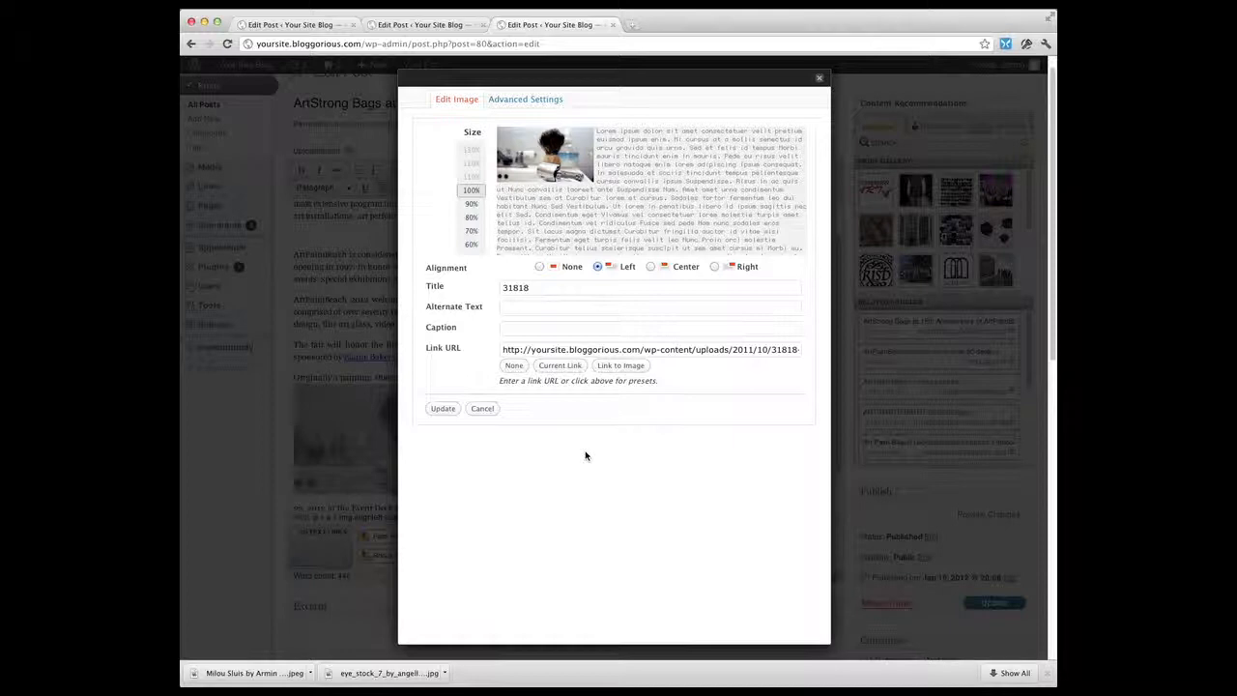
left_click(539, 268)
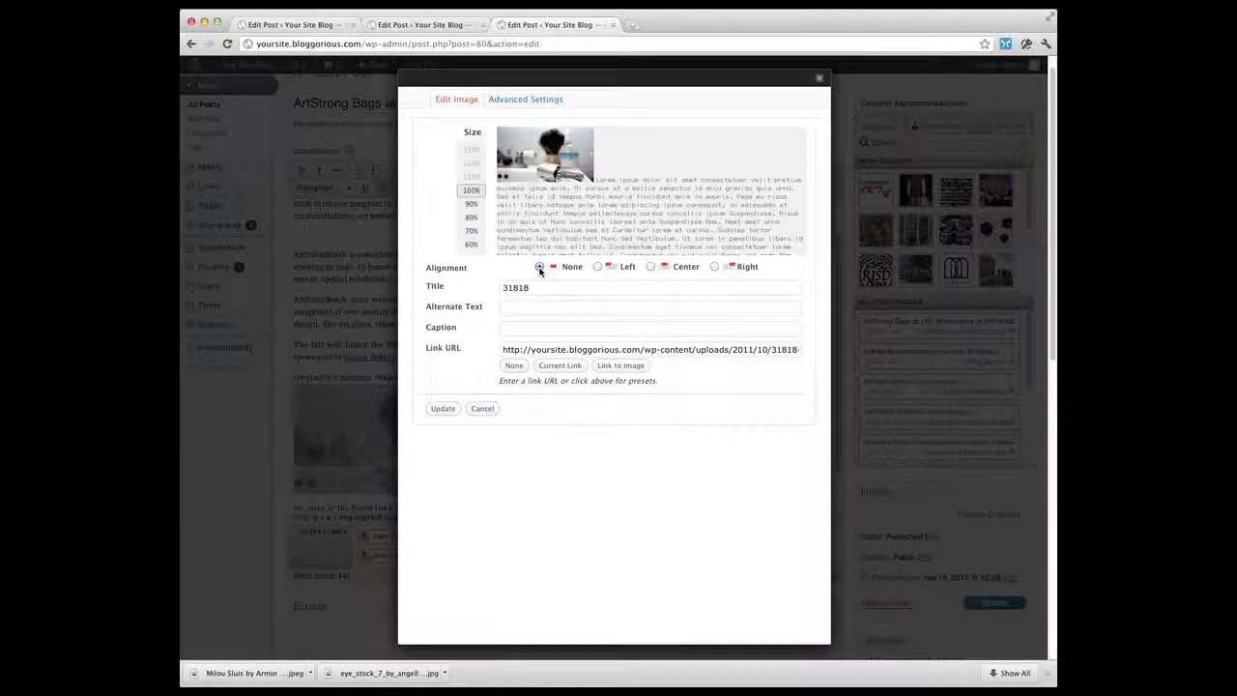
left_click(650, 266)
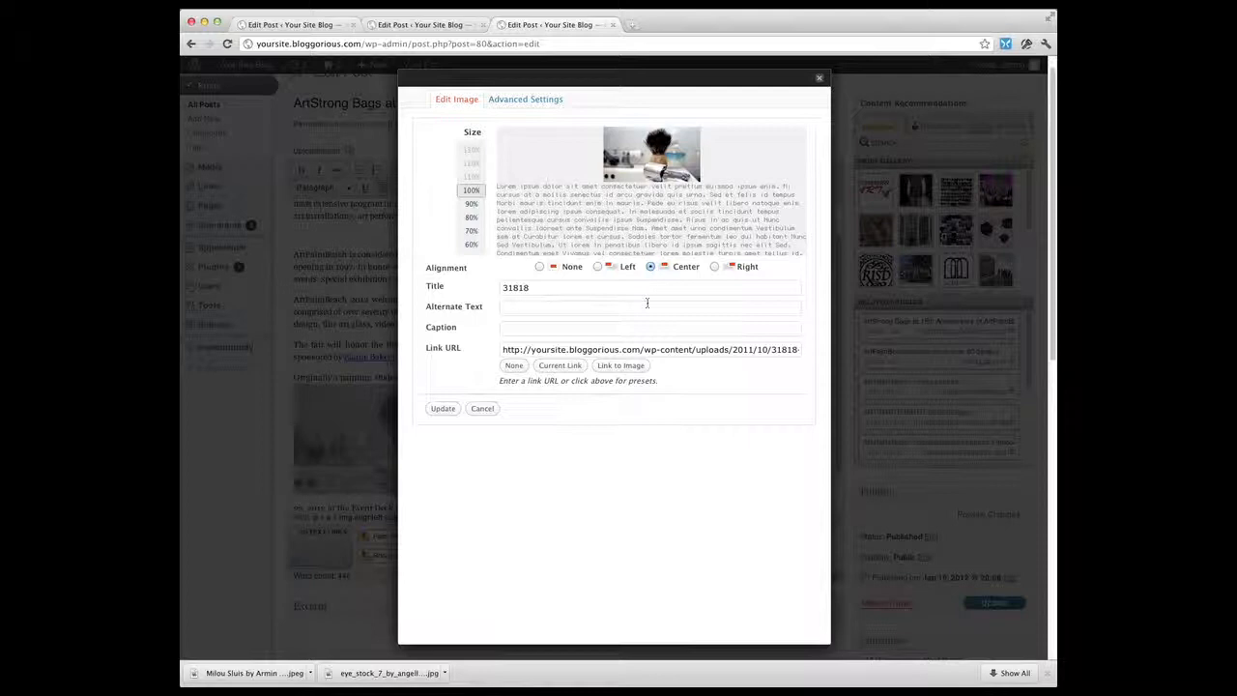
left_click(715, 267)
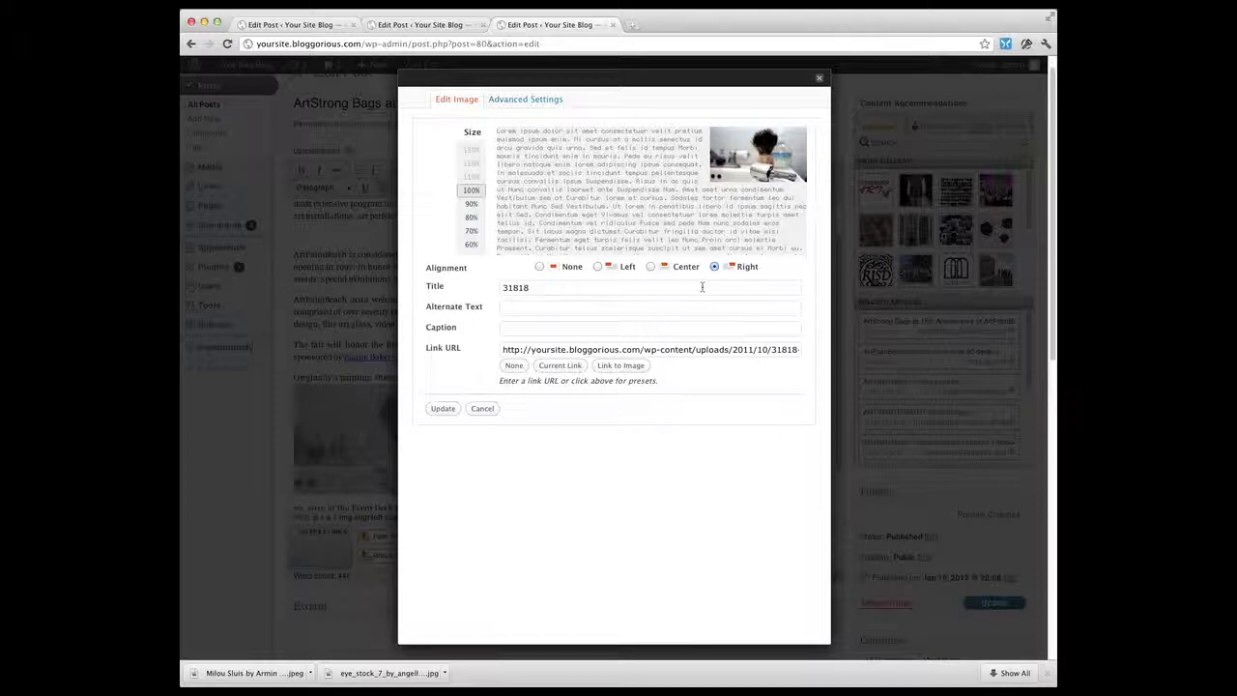
left_click(597, 267)
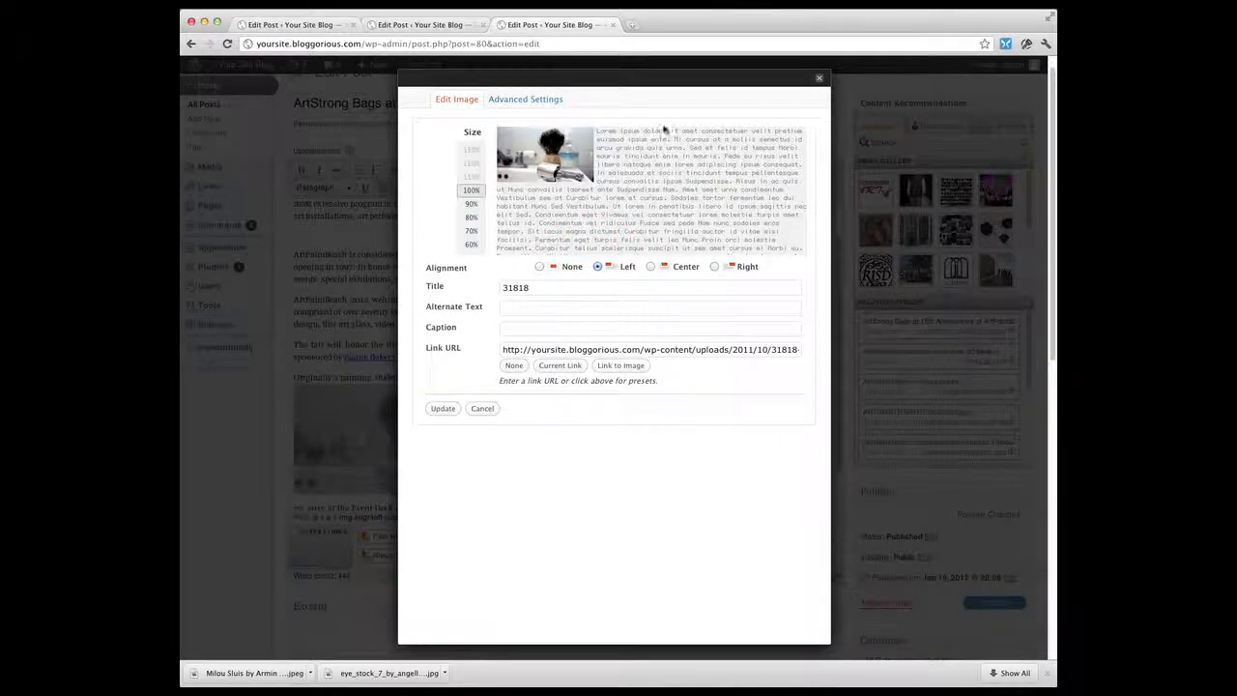
In the image's advanced settings, set the border to 2
left_click(530, 100)
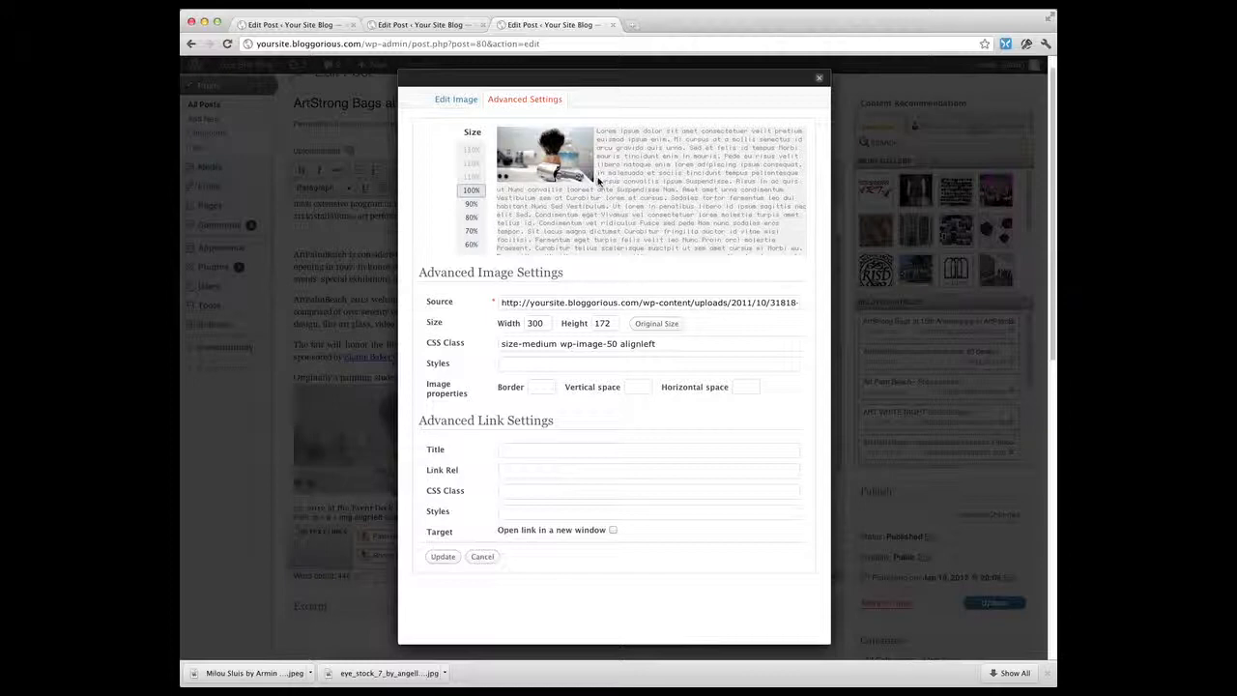
left_click(543, 387)
type("5")
key("Tab")
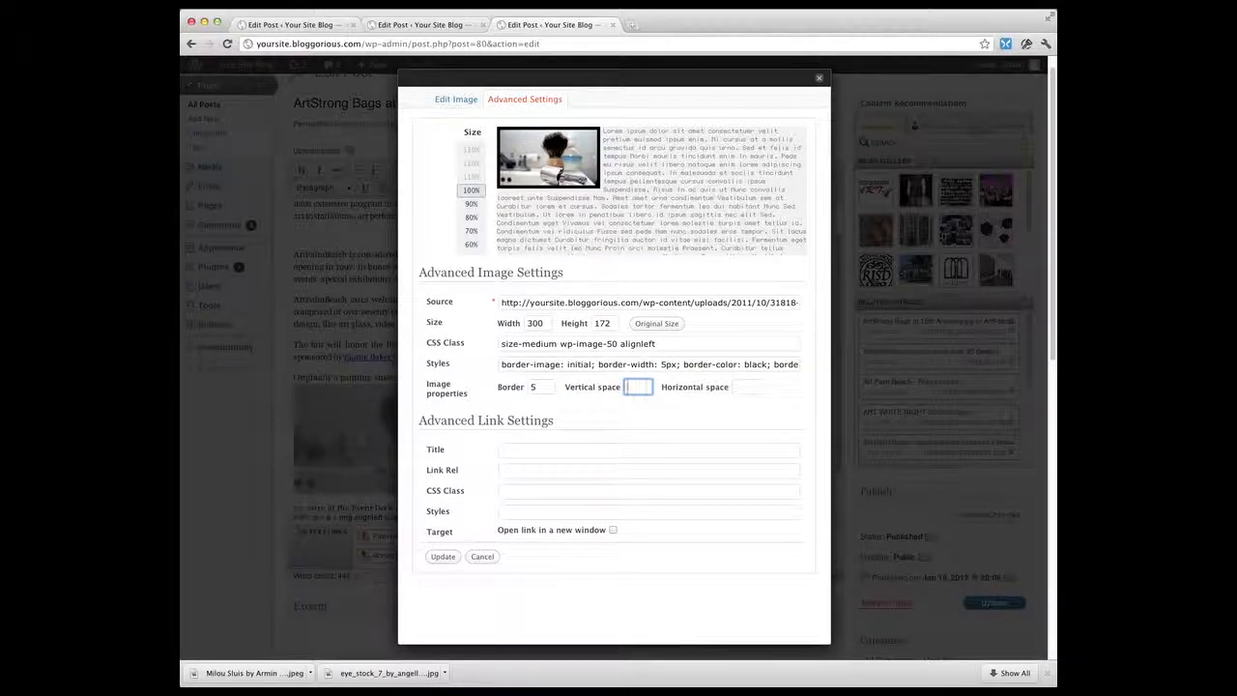
double_click(533, 386)
type("2")
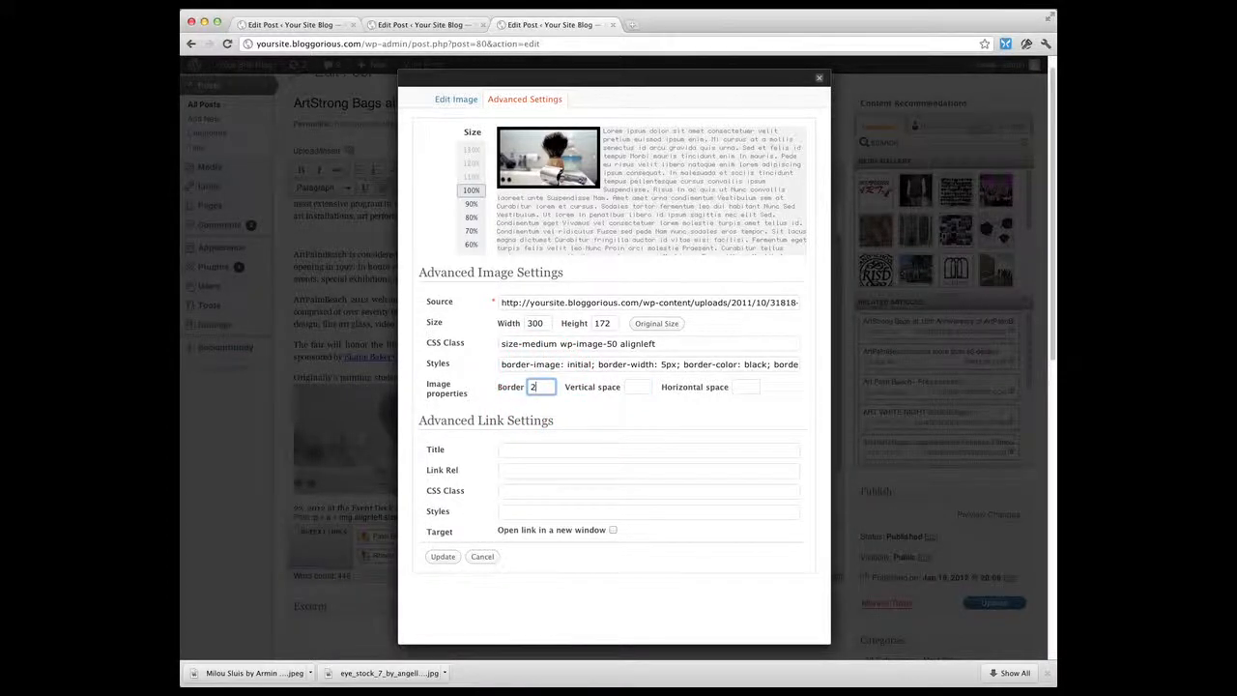
key("Tab")
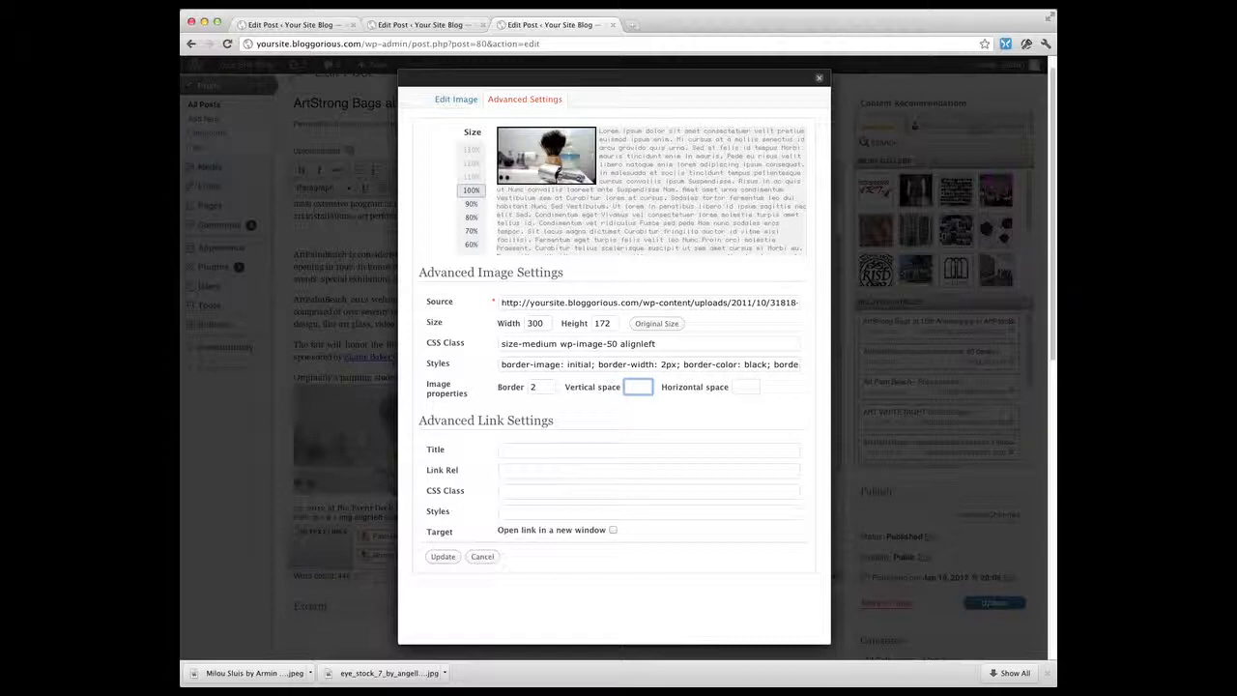
Set the image's vertical and horizontal space to 5 each and apply the image update
type("5")
key("Tab")
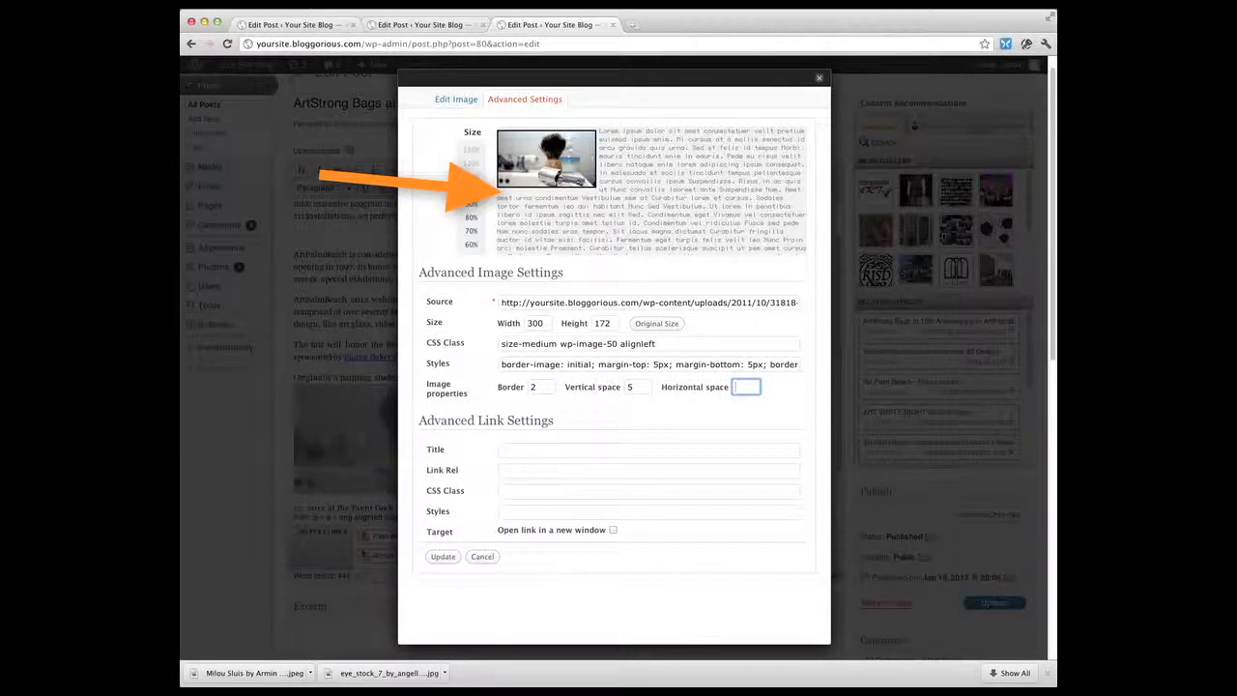
type("5")
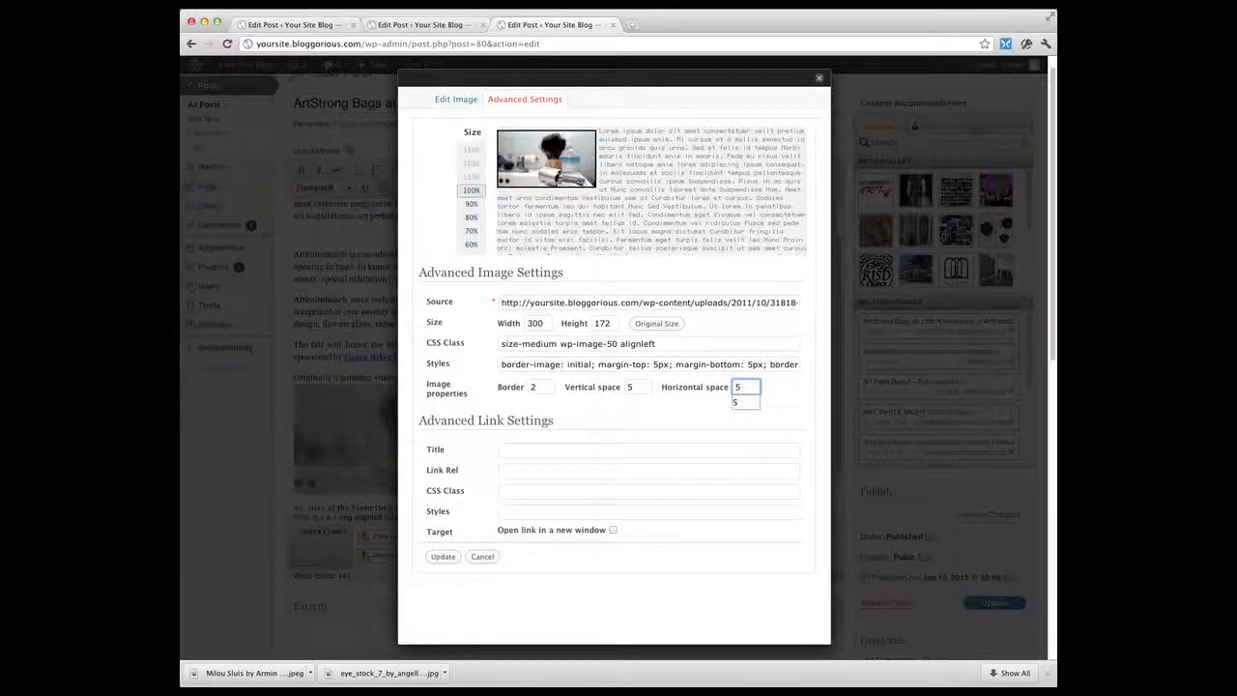
key("Tab")
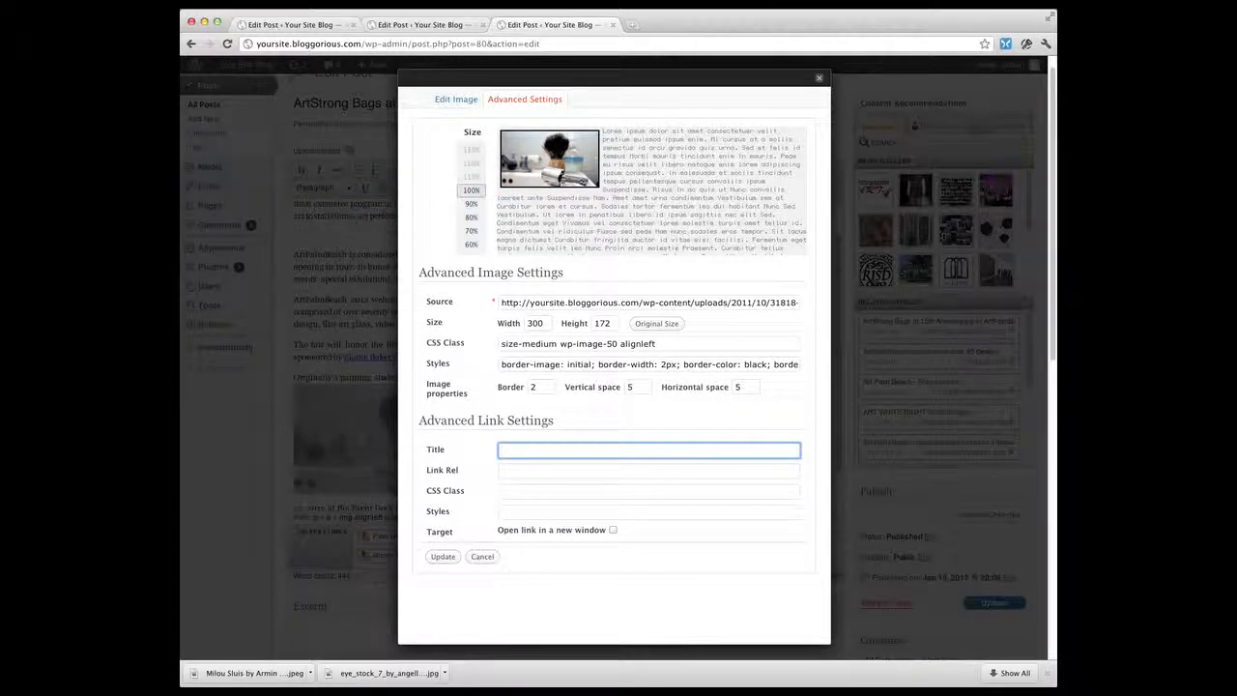
left_click(441, 557)
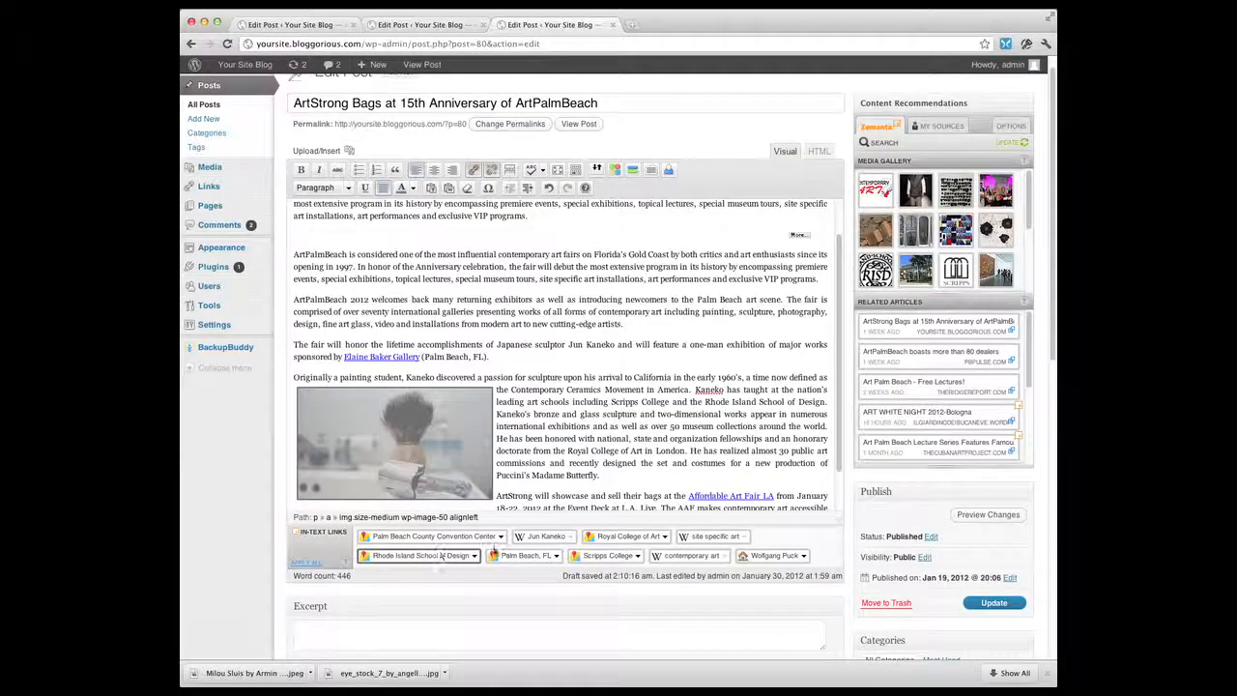
Preview the post changes and examine the bordered image on the page
left_click(536, 385)
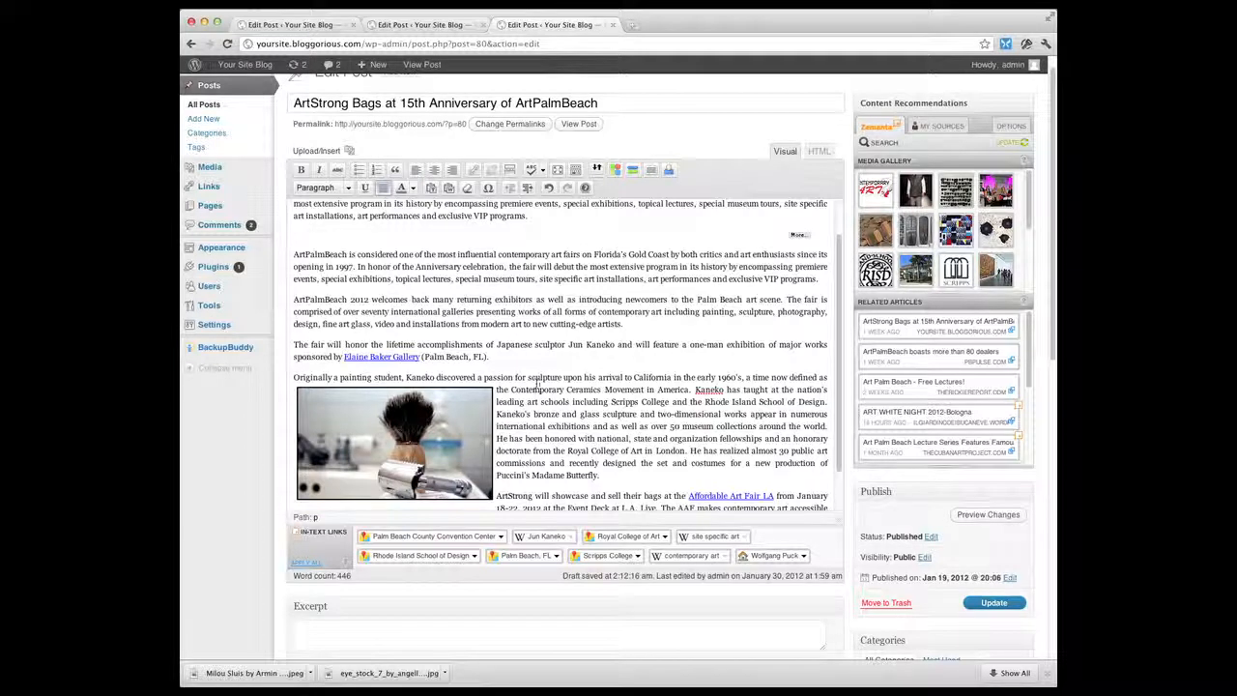
left_click(1010, 515)
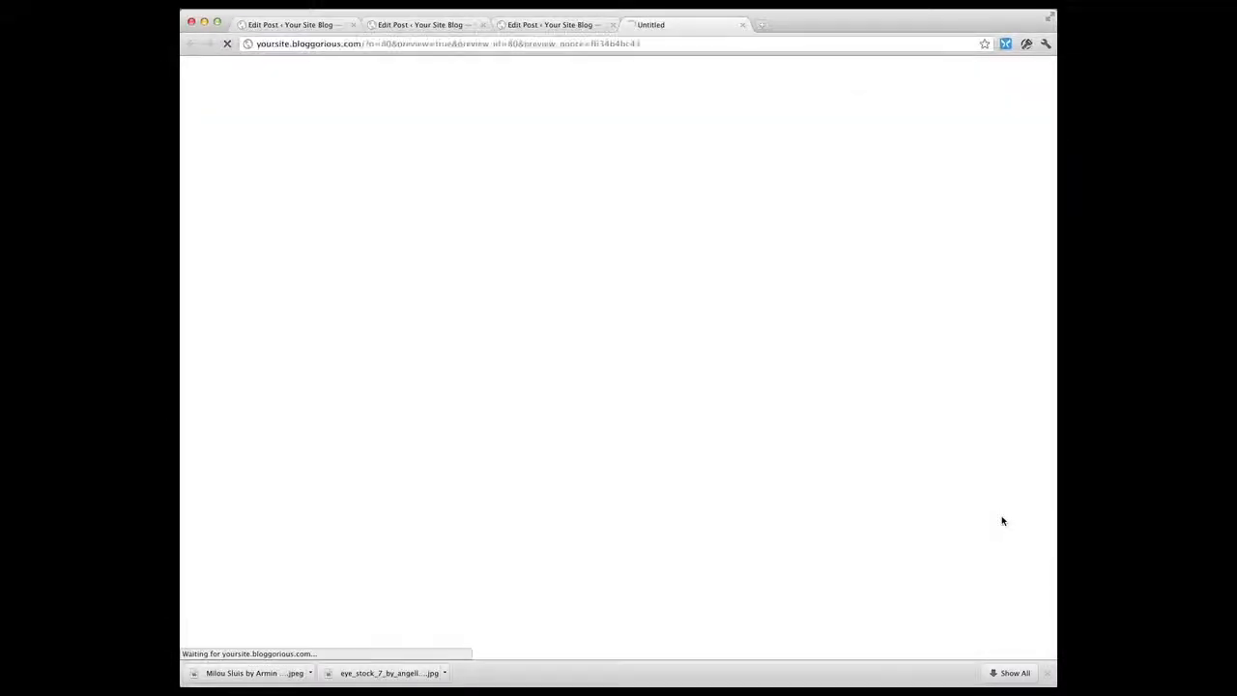
scroll(624, 510, "down", 1)
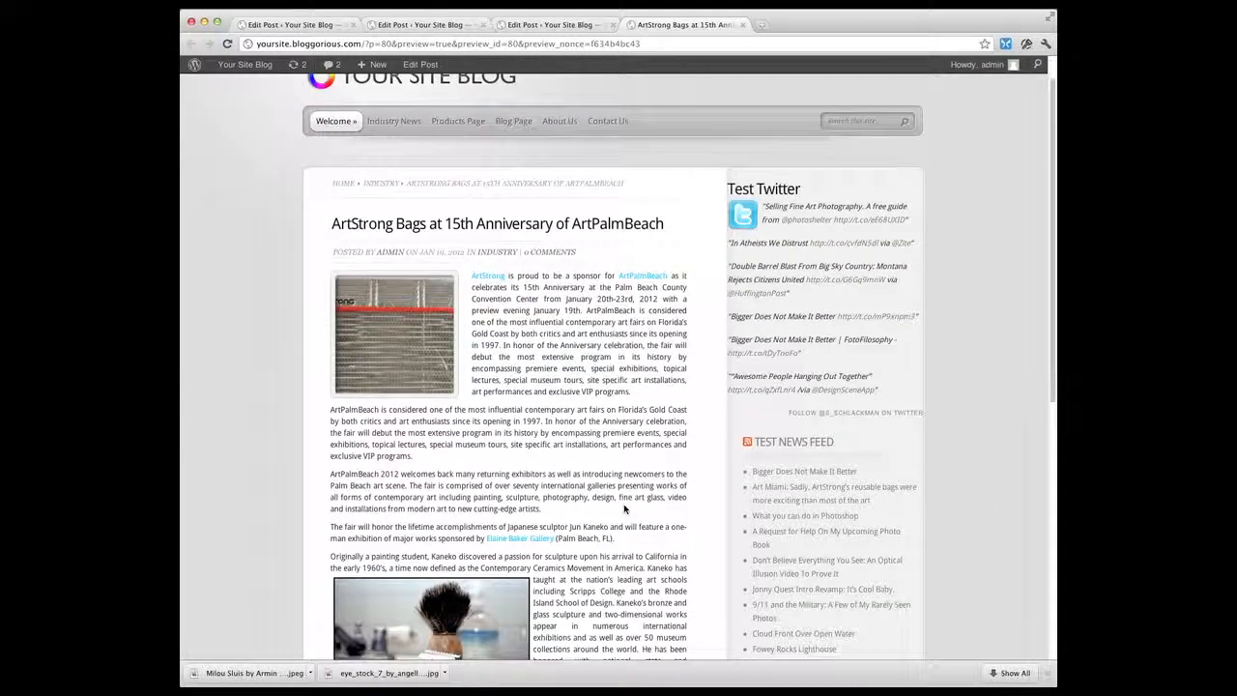
scroll(624, 509, "down", 5)
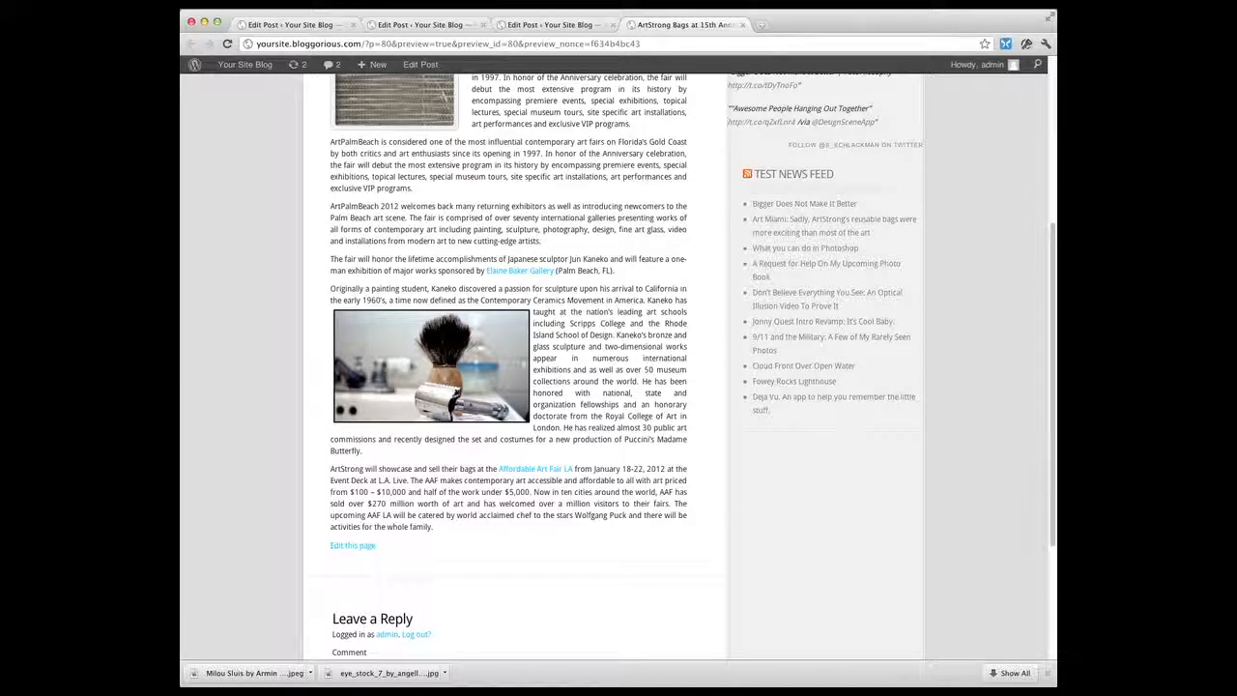
left_click(559, 29)
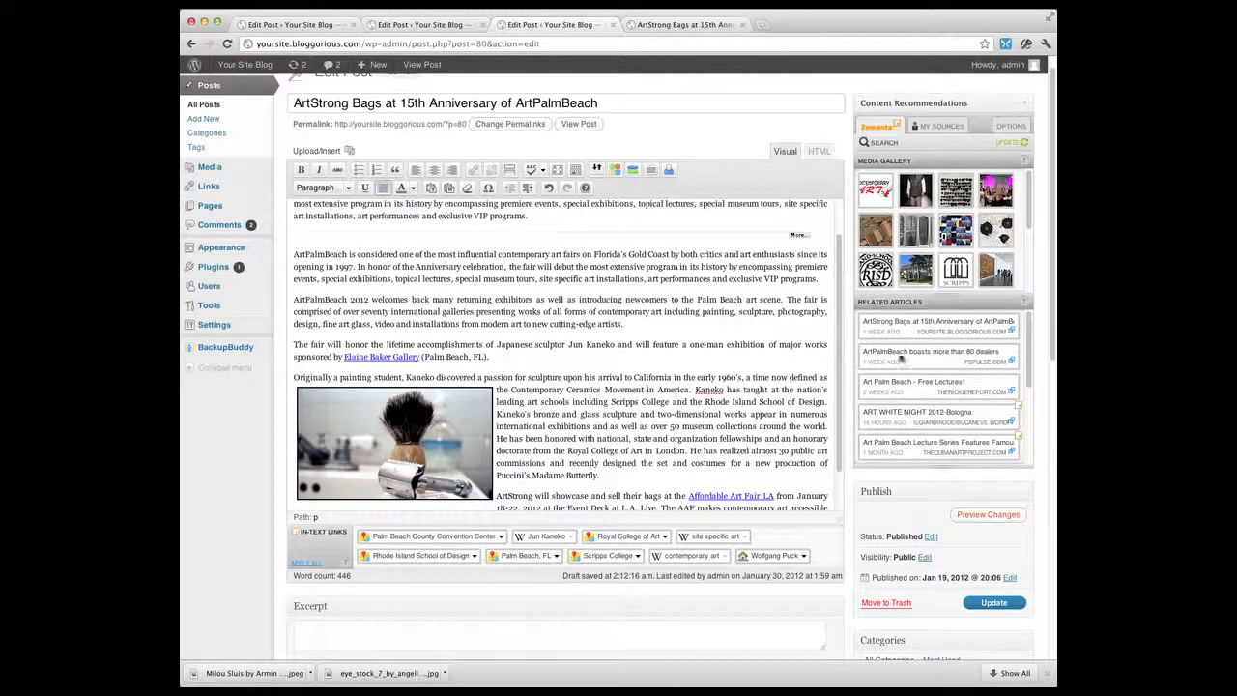
Update the published post
left_click(996, 606)
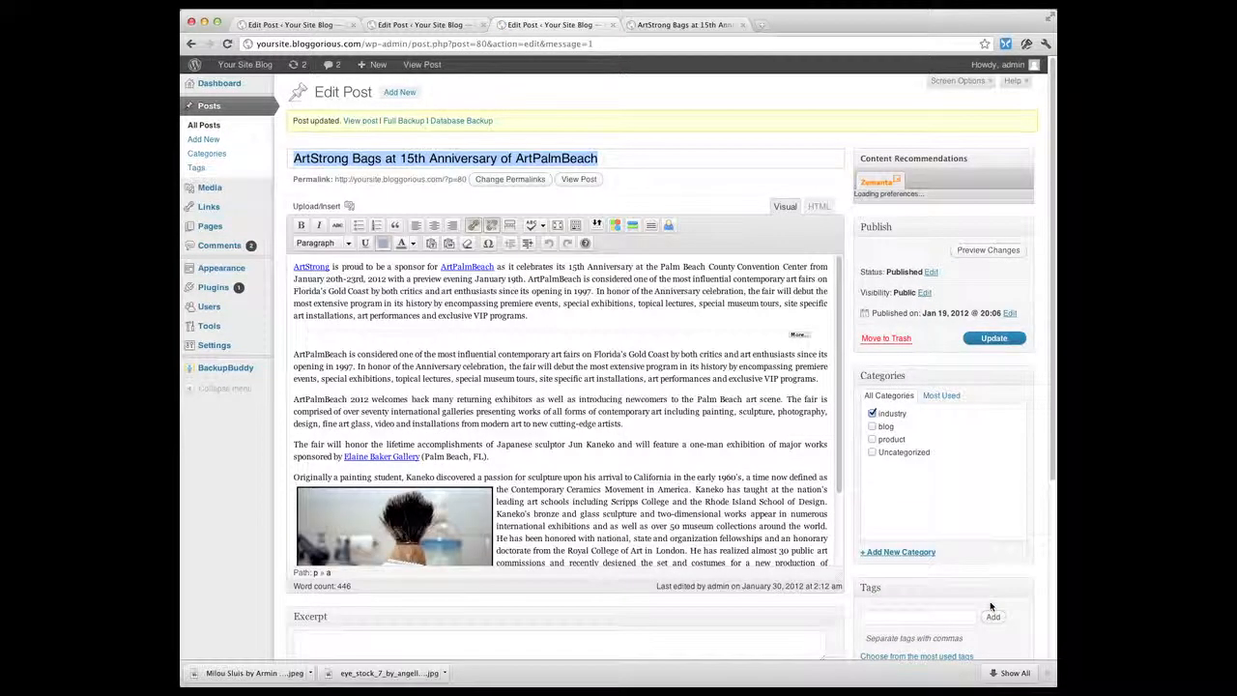
scroll(674, 512, "down", 3)
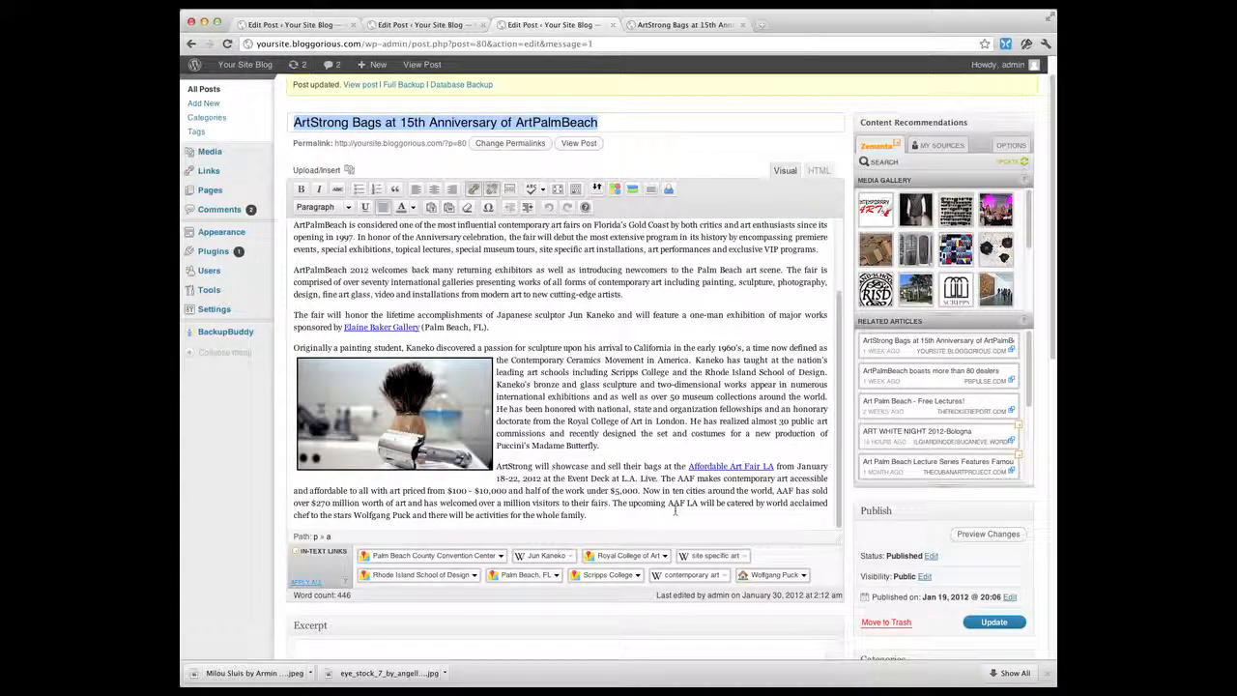